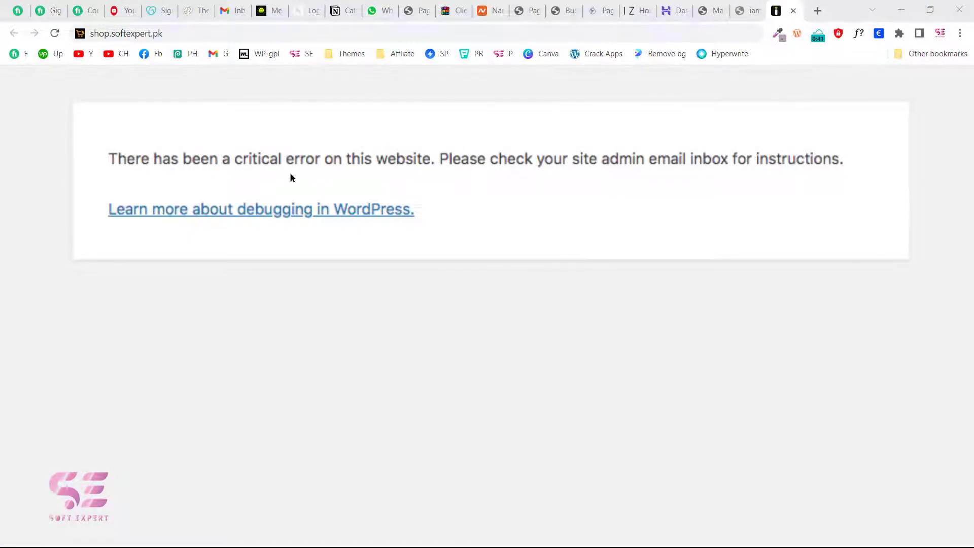
Examine the error messages shown by iamsoftexpert.com and shop.softexpert.pk in the open browser tabs.
click(744, 11)
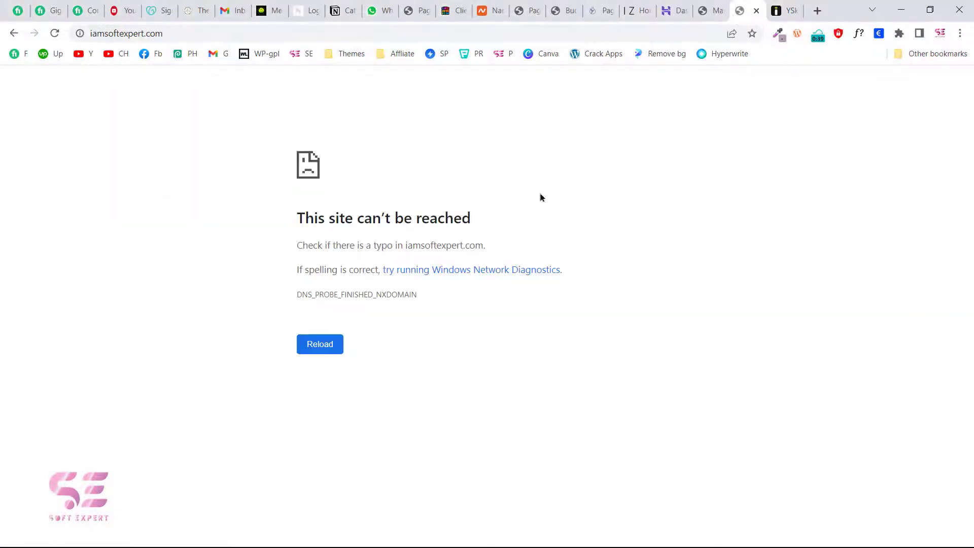
click(710, 9)
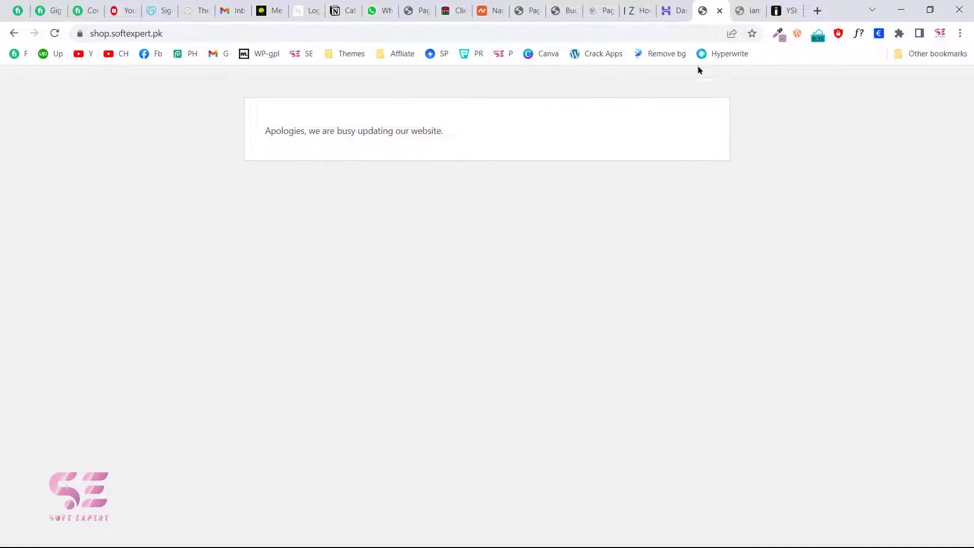
click(780, 17)
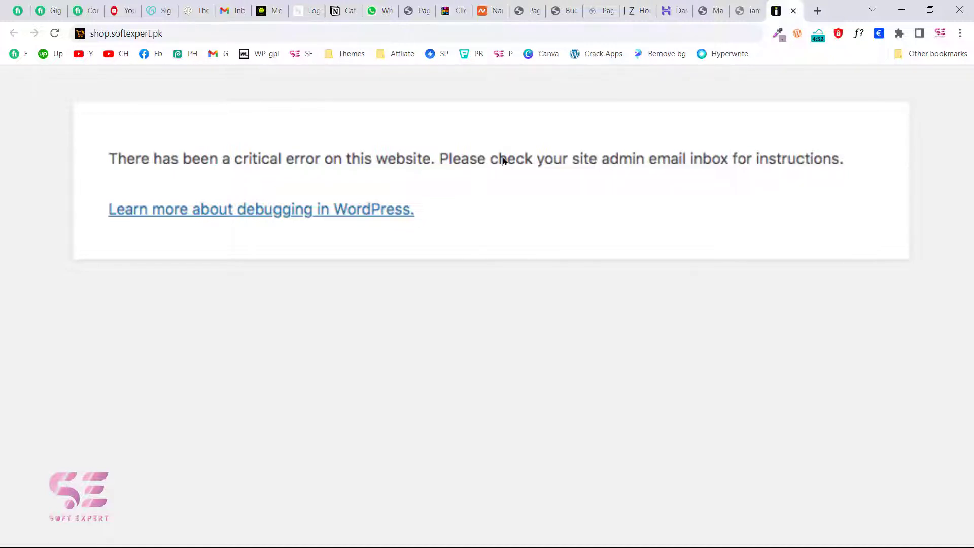
click(669, 10)
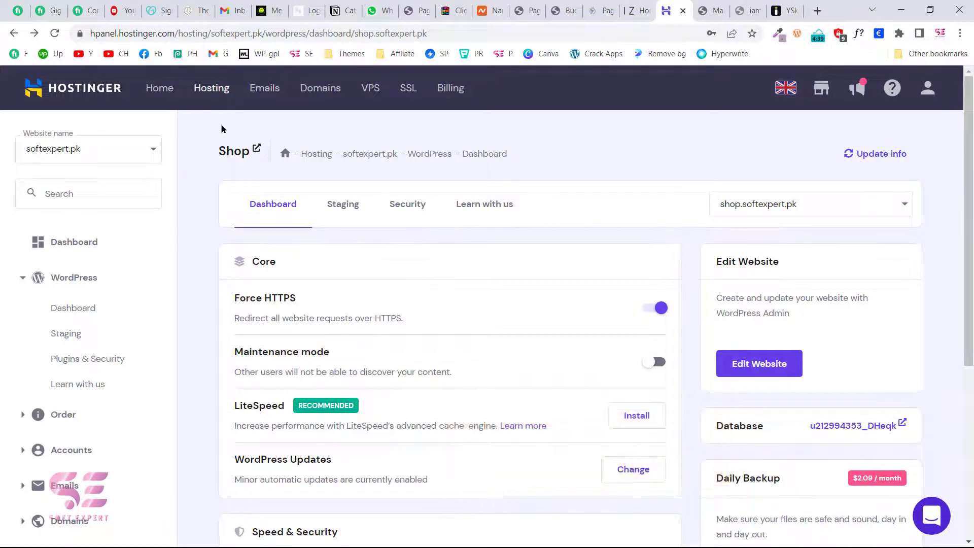
click(713, 9)
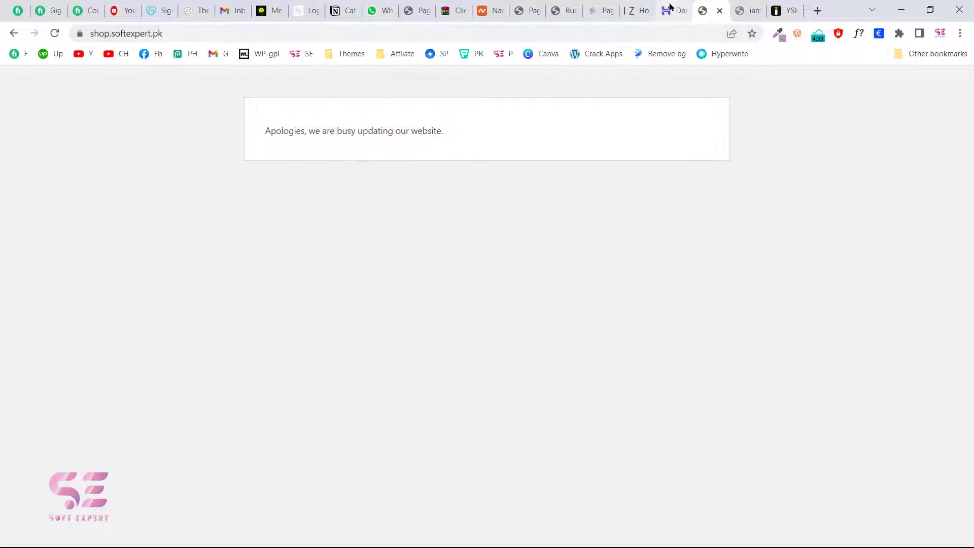
Open the security overview of shop.softexpert.pk in the Hostinger panel and review its installed themes and plugins.
click(669, 10)
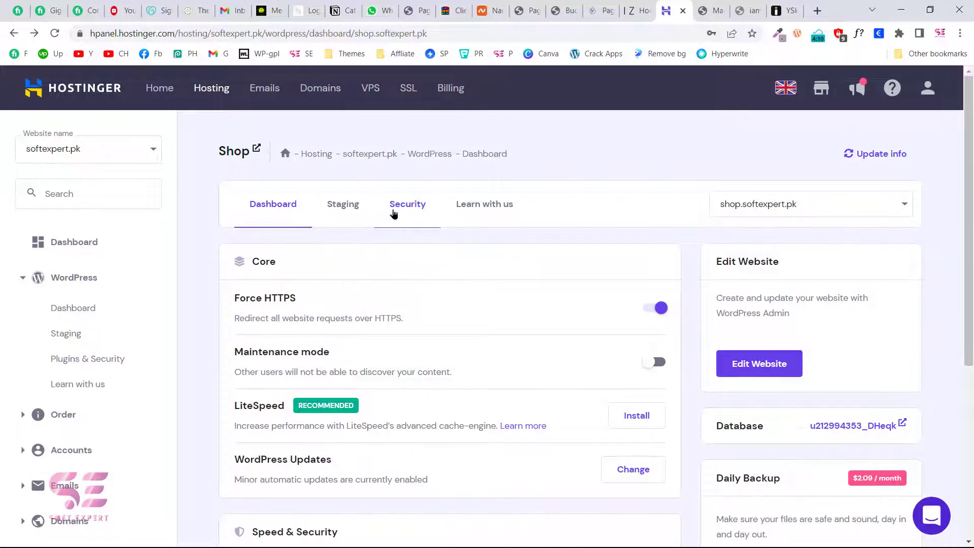
click(417, 212)
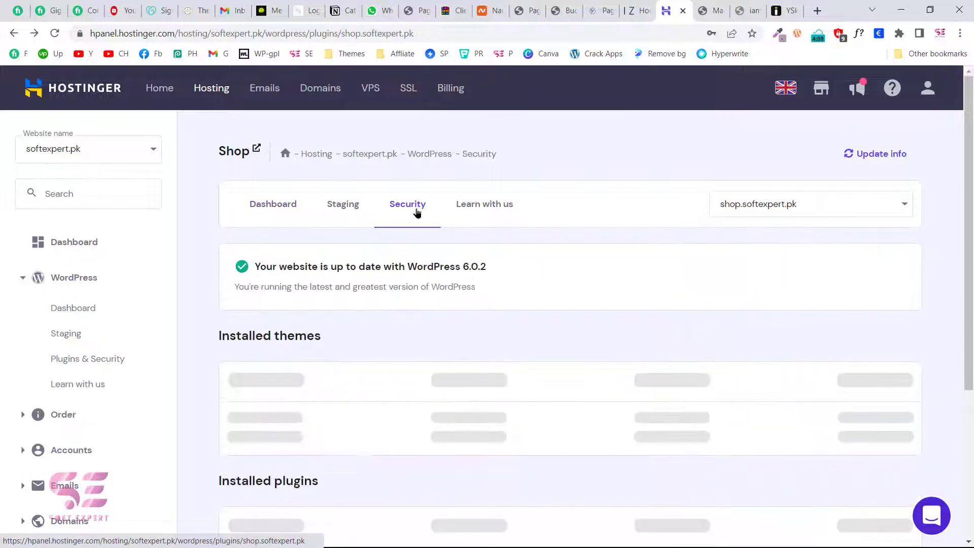
scroll(564, 320, down, 4)
scroll(354, 252, down, 1)
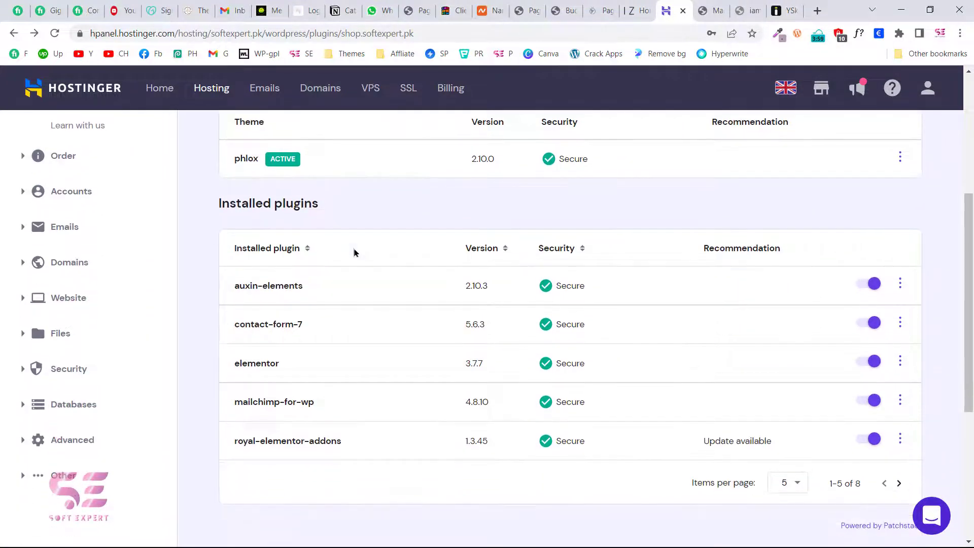
scroll(328, 301, up, 1)
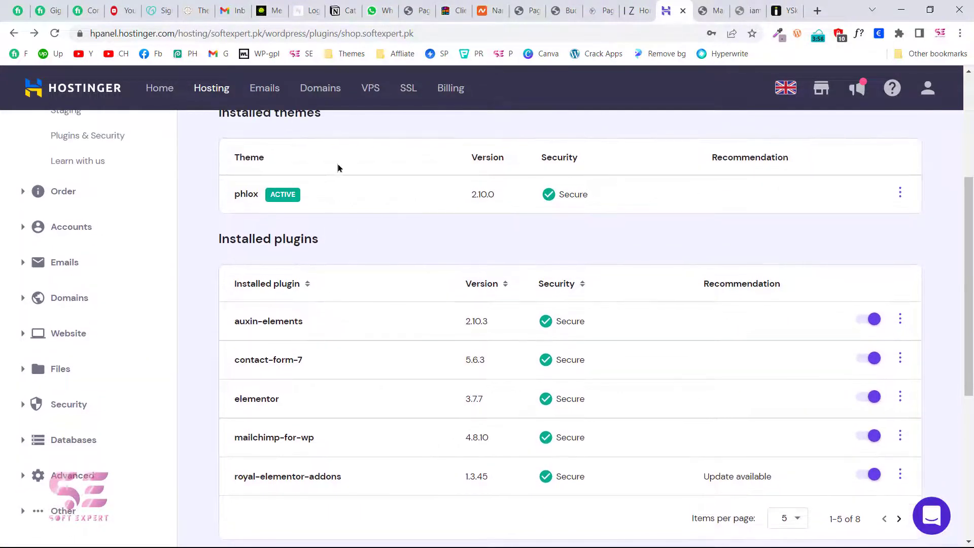
scroll(359, 322, down, 1)
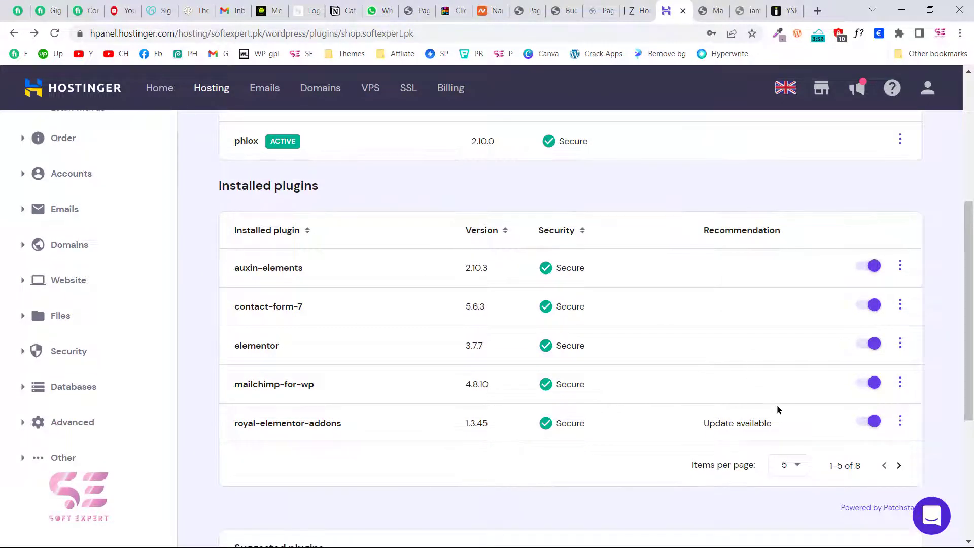
Set the installed plugins list to show 10 items per page.
click(800, 467)
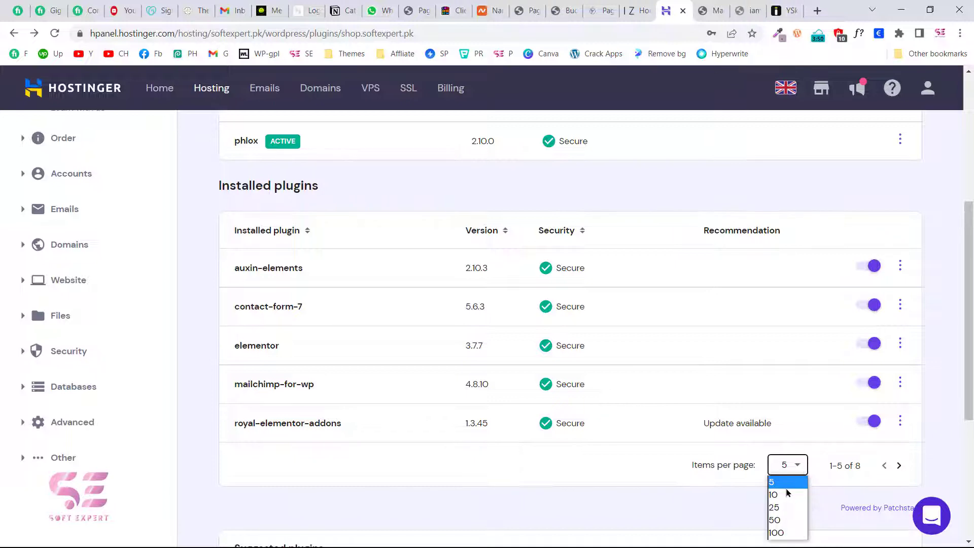
scroll(789, 347, up, 3)
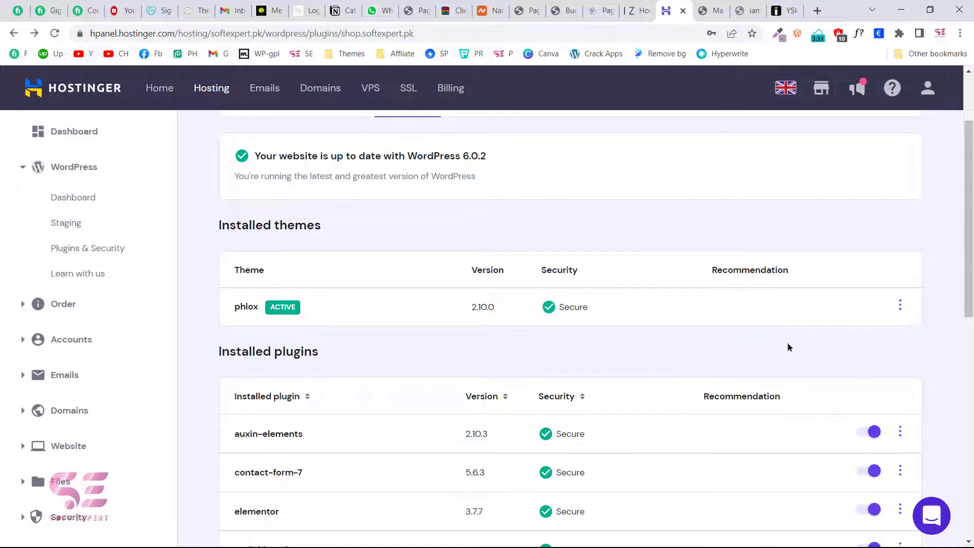
scroll(789, 347, down, 4)
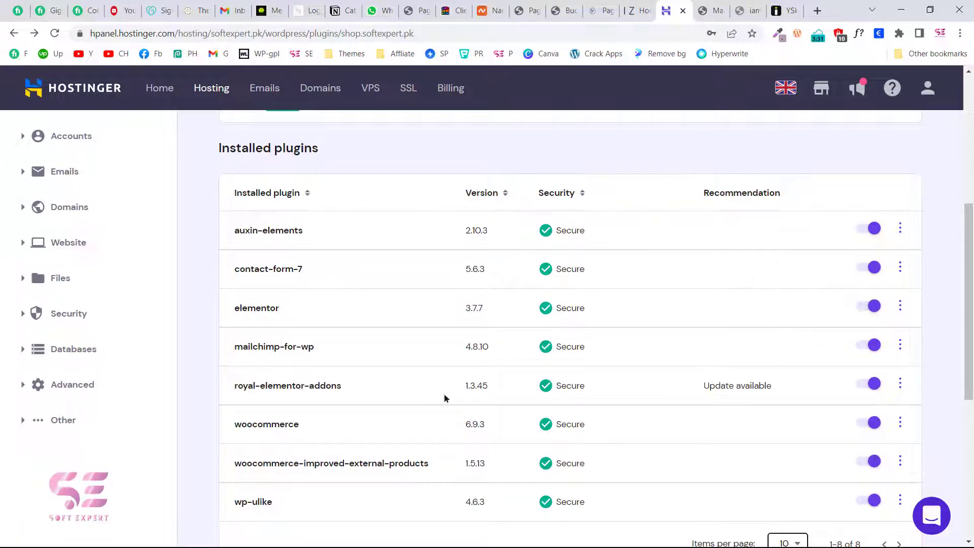
Update the royal-elementor-addons plugin and confirm the update.
drag(236, 386, 311, 386)
click(311, 386)
click(901, 389)
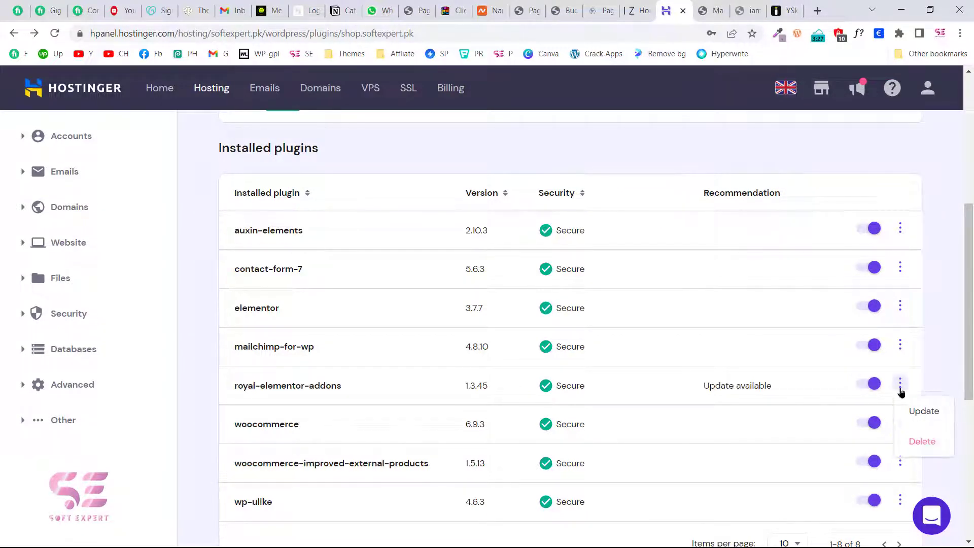
click(911, 416)
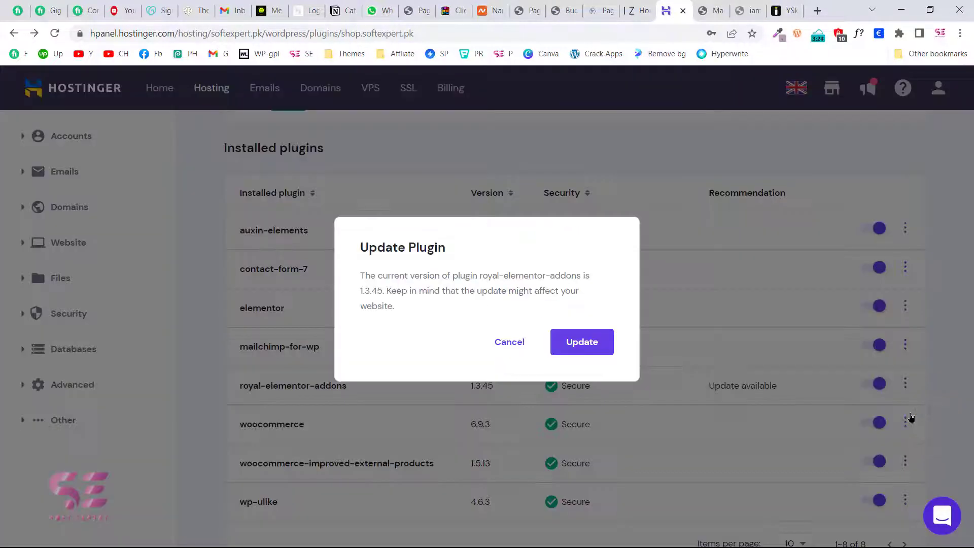
click(586, 340)
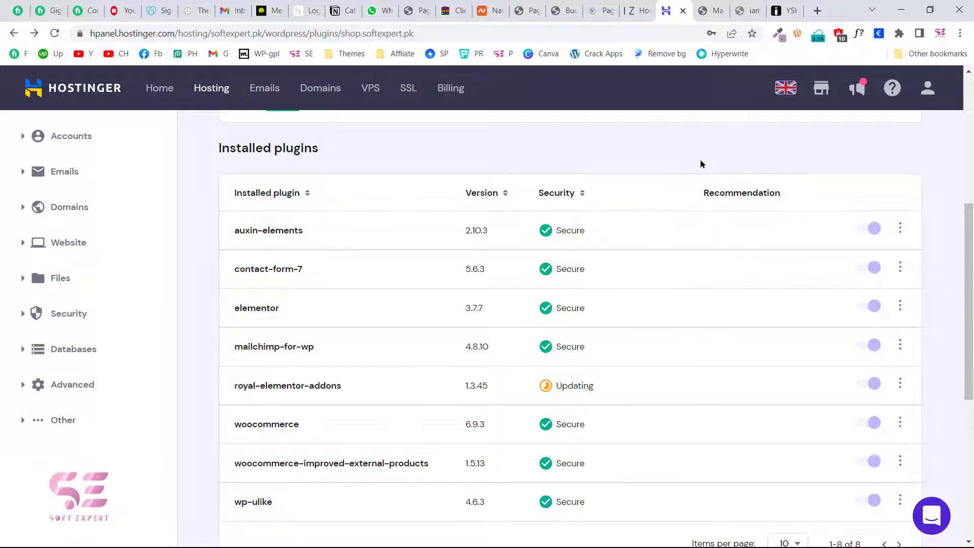
Check whether an update can be run for the active phlox theme.
scroll(701, 163, up, 2)
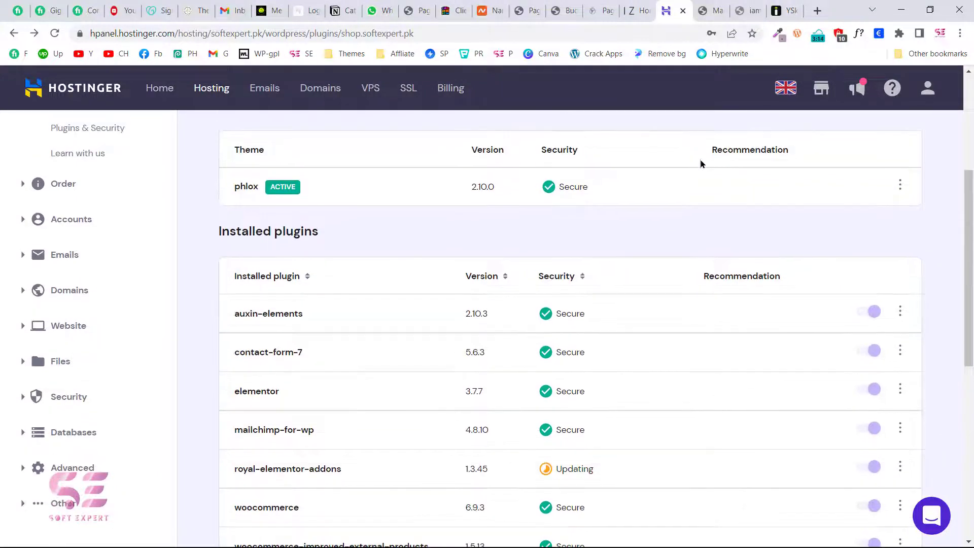
click(901, 187)
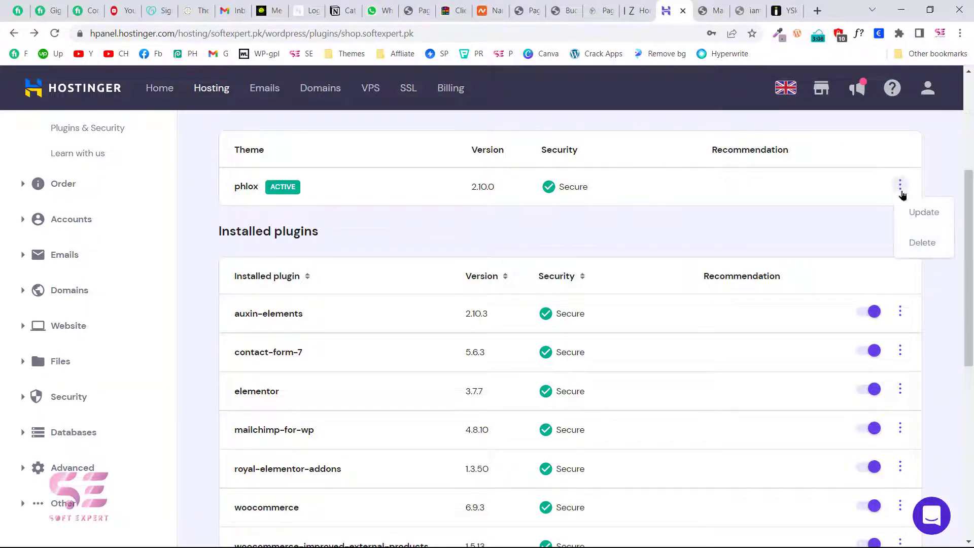
click(718, 227)
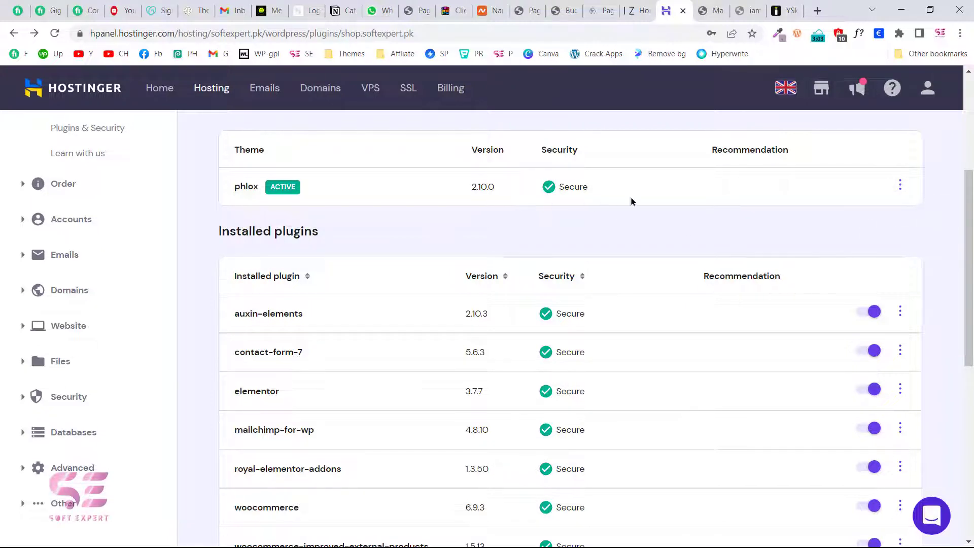
Deactivate the auxin-elements and contact-form-7 plugins.
scroll(632, 201, down, 2)
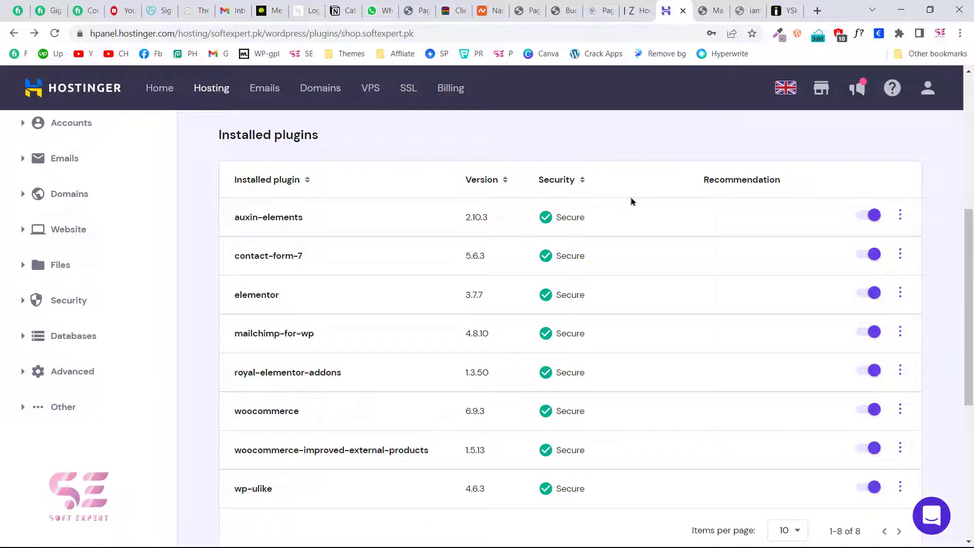
scroll(631, 205, down, 1)
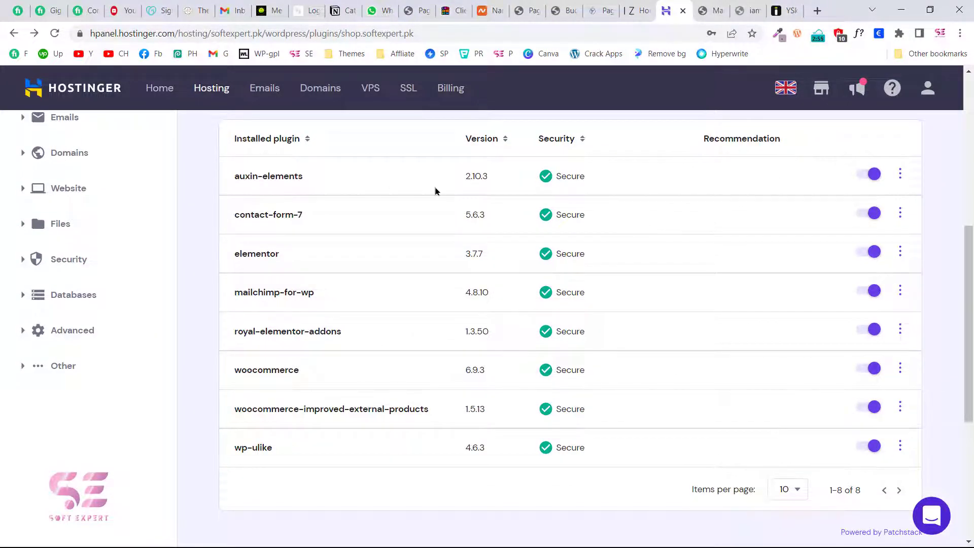
click(865, 175)
click(869, 218)
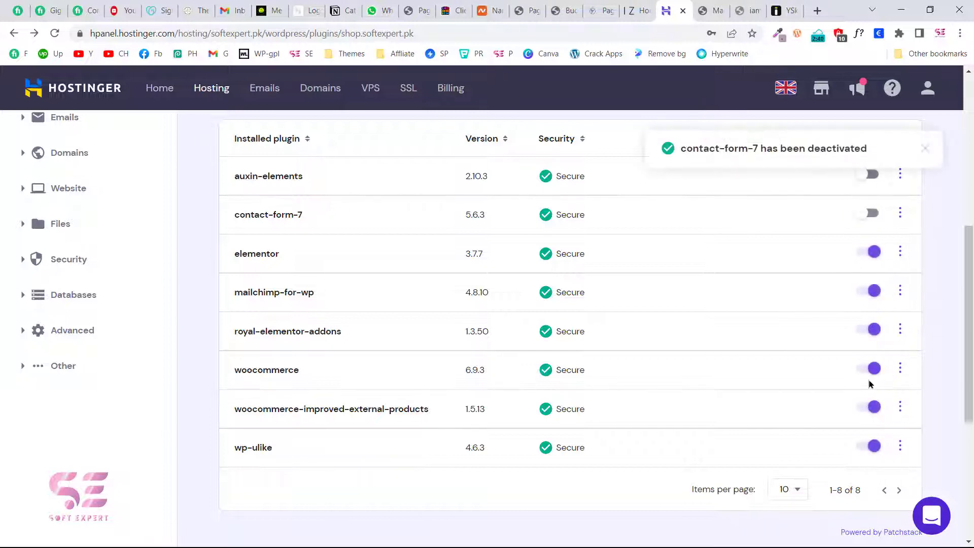
Deactivate the mailchimp-for-wp and royal-elementor-addons plugins.
scroll(871, 381, down, 1)
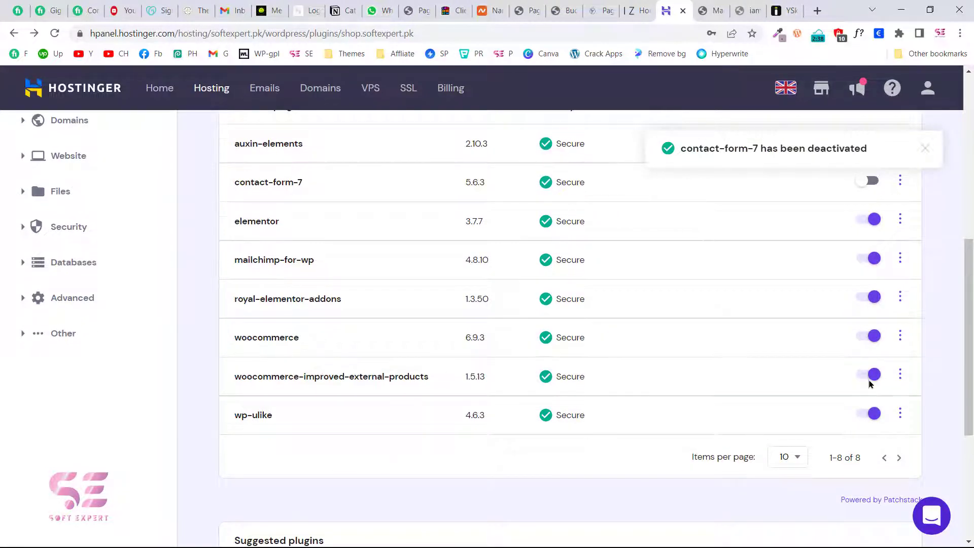
scroll(870, 384, up, 1)
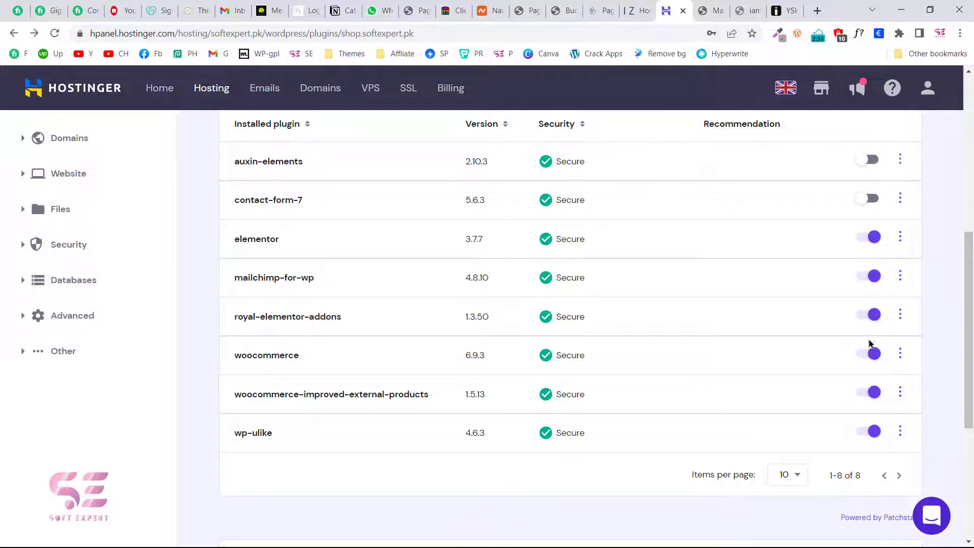
scroll(869, 264, up, 1)
scroll(870, 263, down, 2)
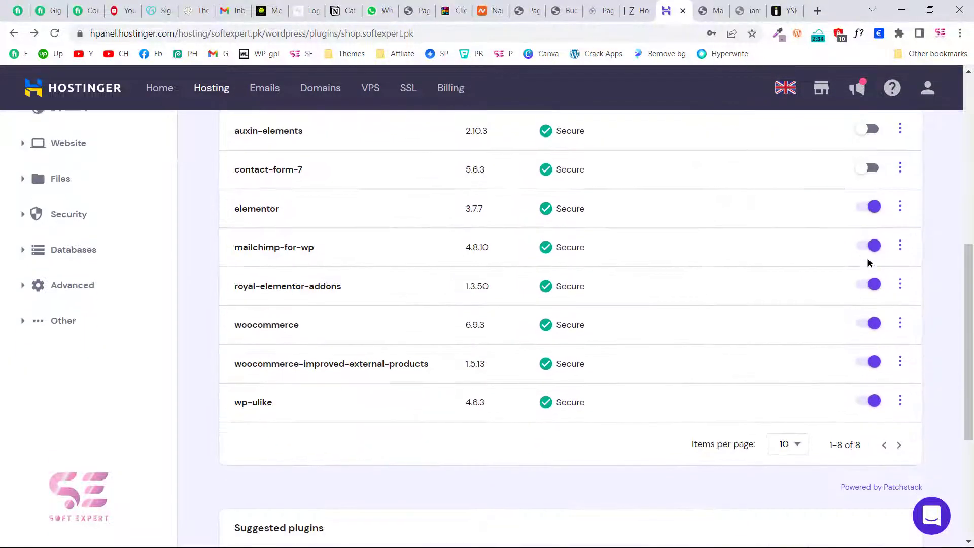
click(869, 243)
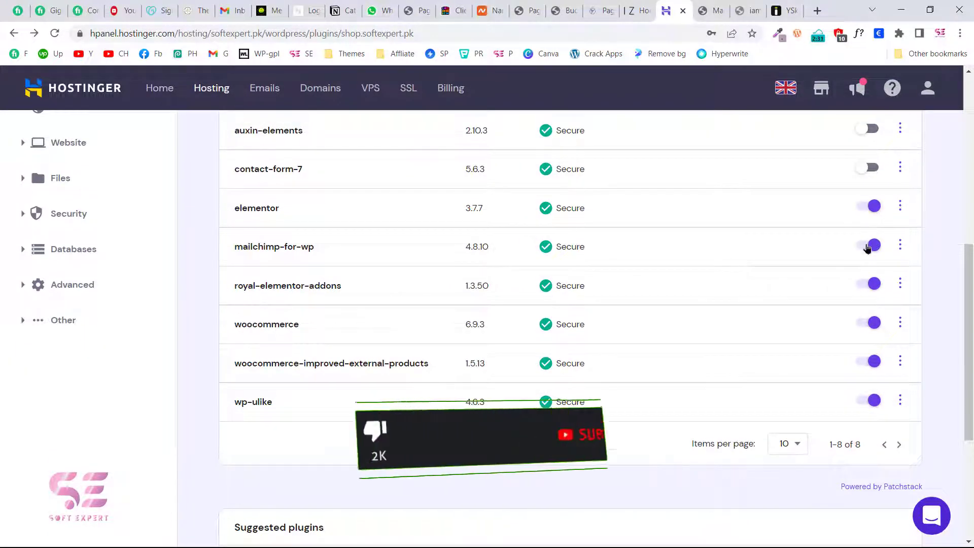
click(868, 288)
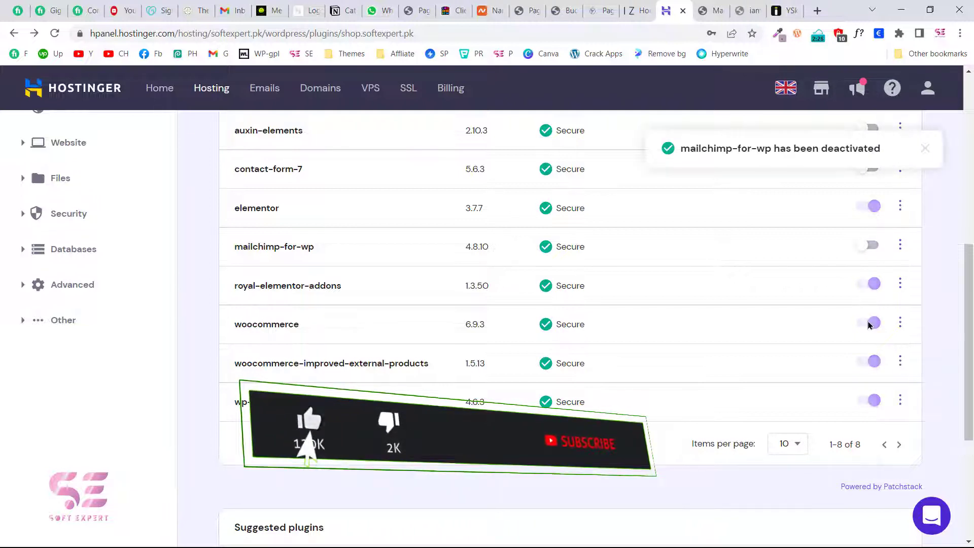
Deactivate the remaining plugins: woocommerce, woocommerce-improved-external-products, wp-ulike and elementor.
click(871, 324)
click(871, 362)
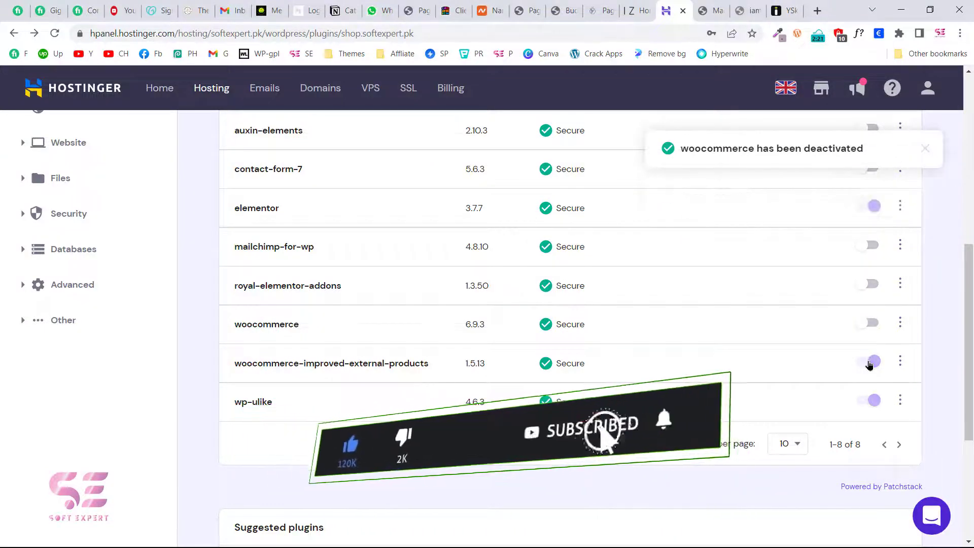
click(873, 401)
scroll(873, 305, up, 1)
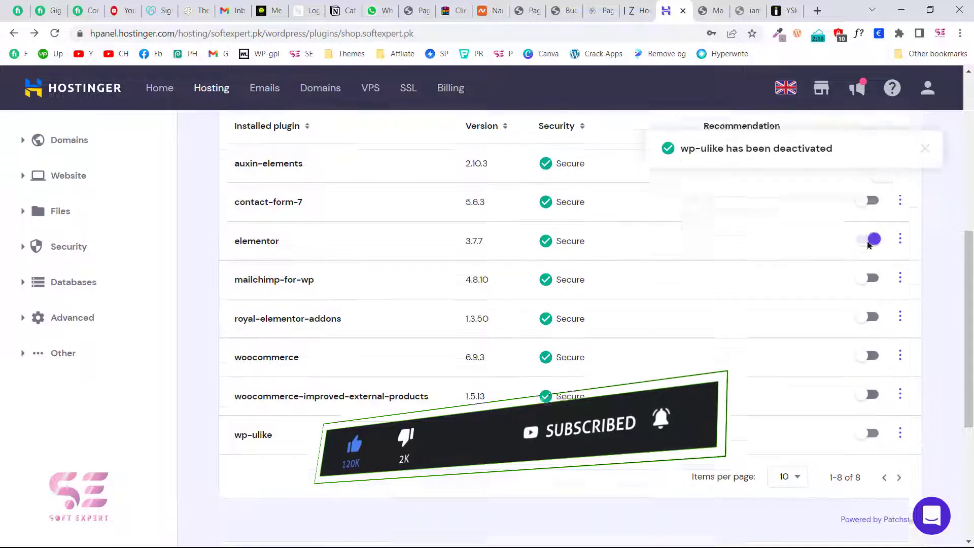
click(872, 254)
scroll(868, 259, up, 1)
scroll(866, 261, down, 2)
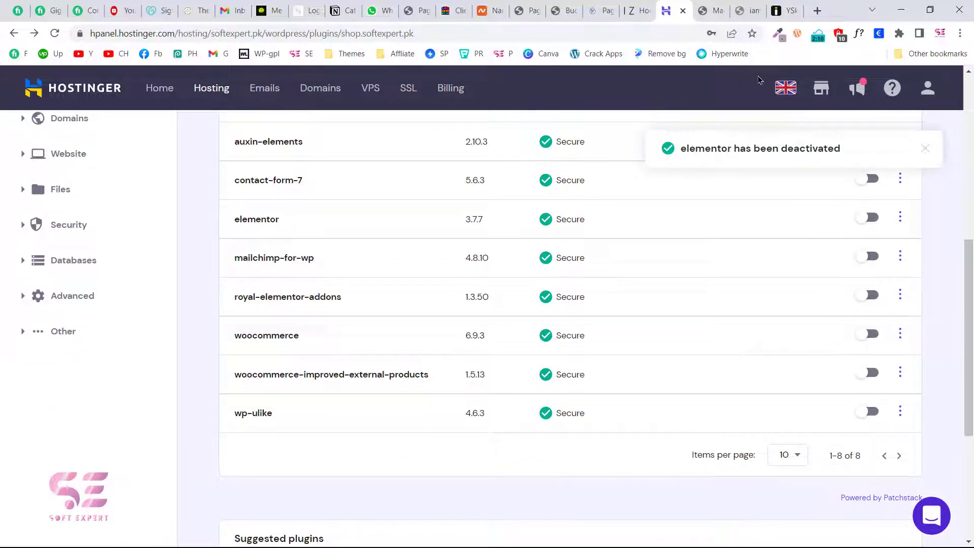
Reload the shop.softexpert.pk page to check how the site loads with its plugins deactivated.
click(705, 9)
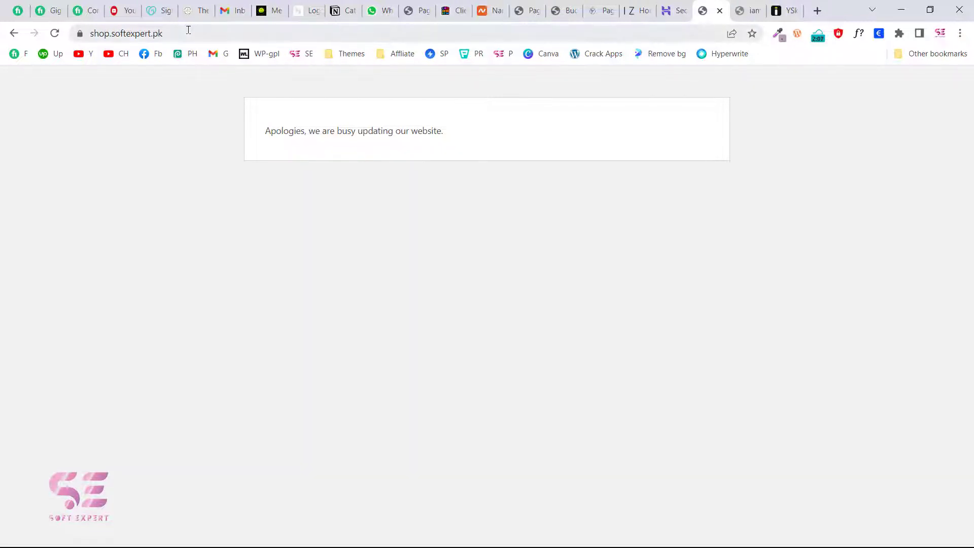
click(55, 34)
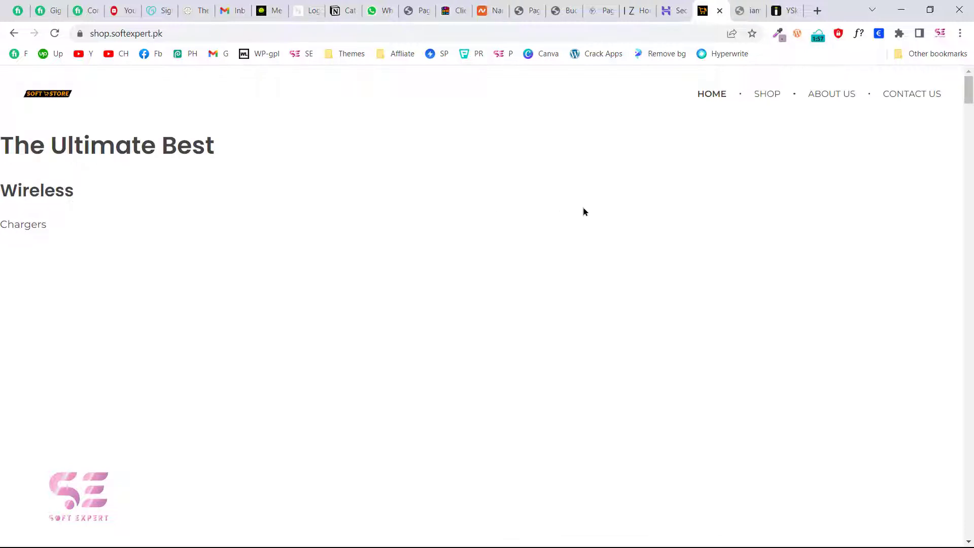
Switch to the Hostinger panel and reactivate wp-ulike, woocommerce-improved-external-products, woocommerce, royal-elementor-addons and mailchimp-for-wp.
click(681, 11)
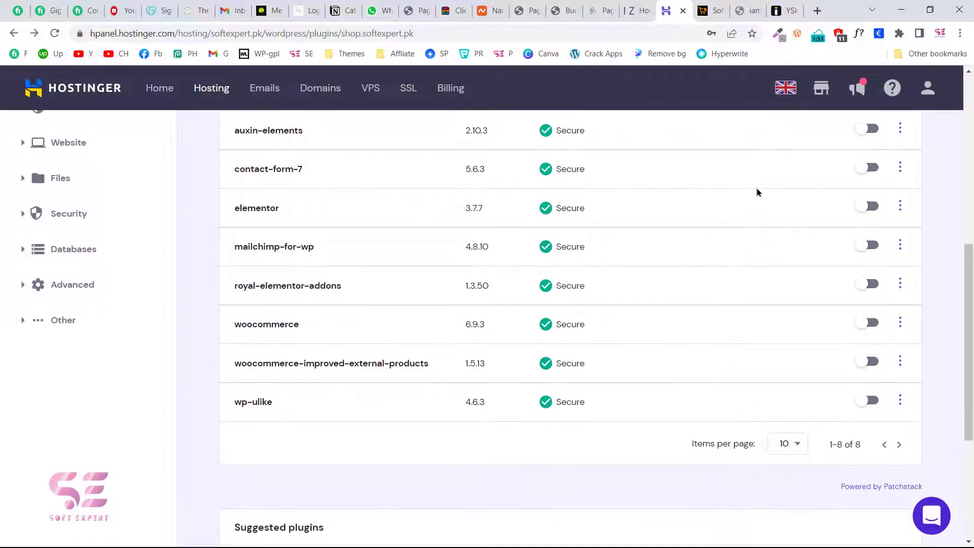
click(873, 402)
click(871, 362)
click(872, 324)
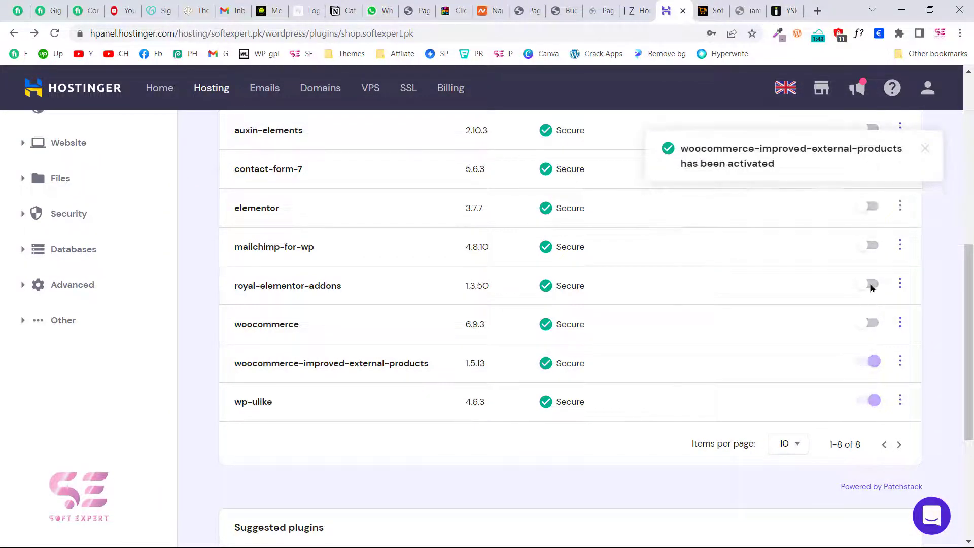
click(872, 284)
click(873, 247)
Reactivate the remaining plugins: elementor, contact-form-7 and auxin-elements.
scroll(871, 252, up, 3)
click(872, 333)
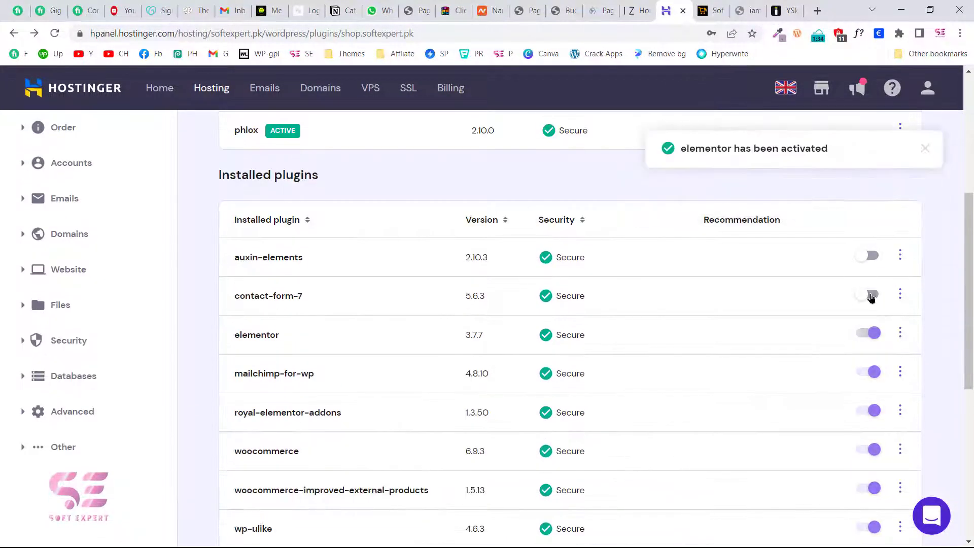
click(871, 257)
scroll(857, 284, down, 1)
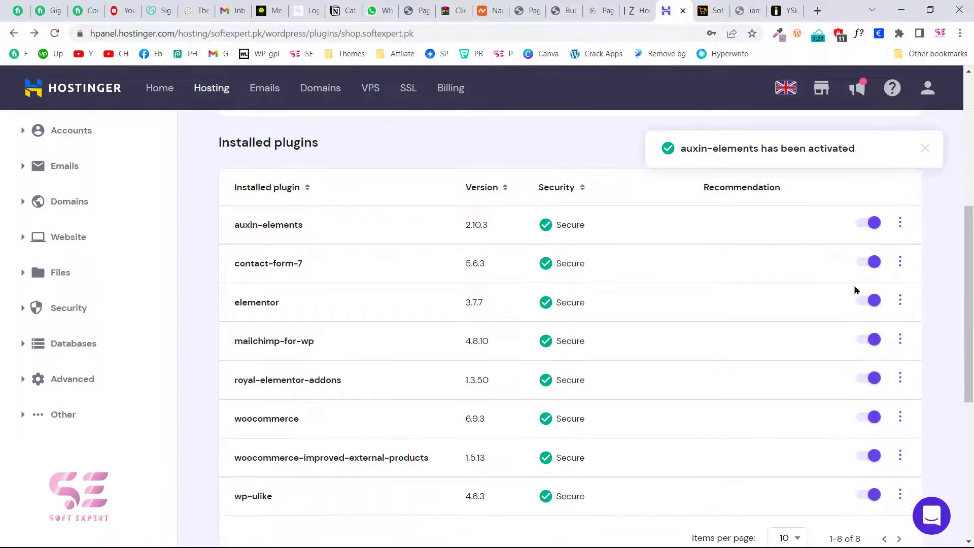
scroll(855, 287, up, 1)
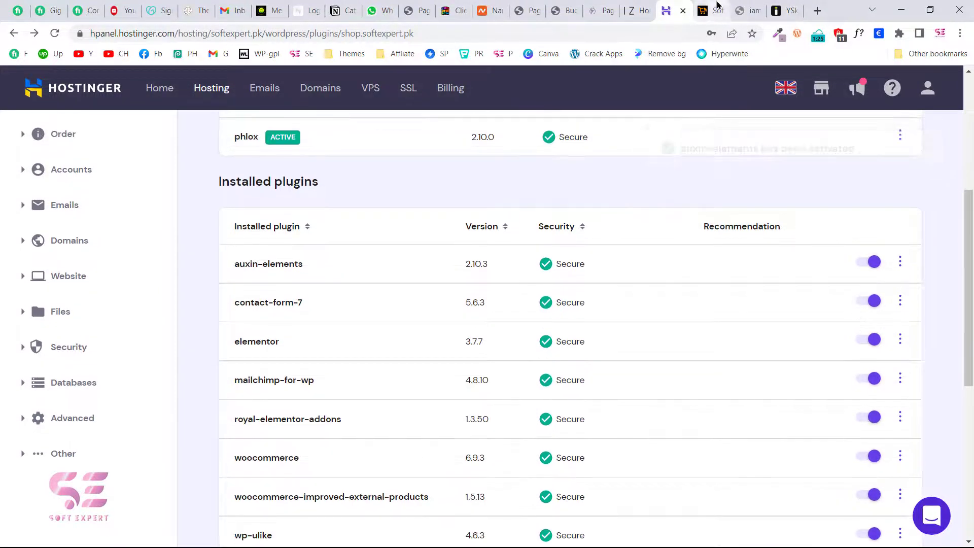
Reload the shop.softexpert.pk page and check the whole homepage down to the footer with its plugins reactivated.
click(716, 4)
click(55, 34)
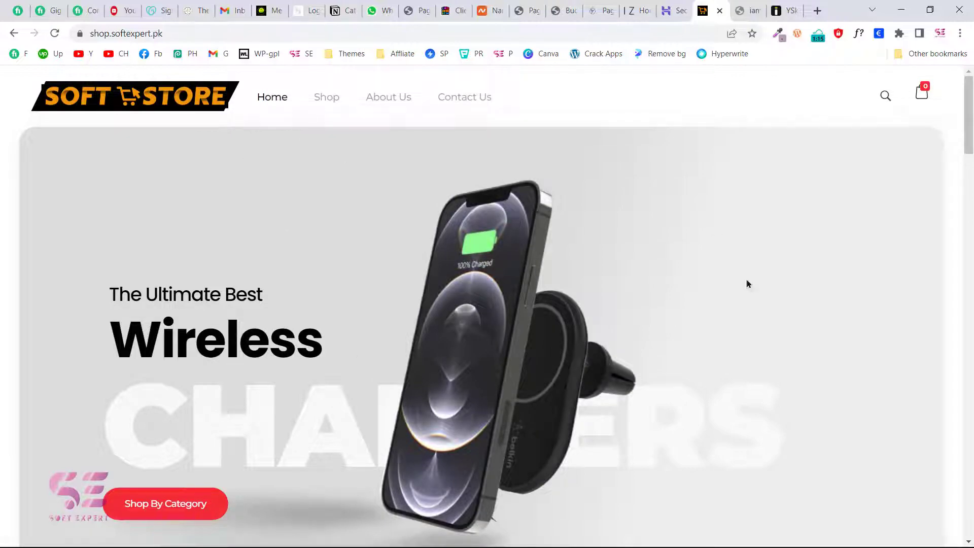
scroll(746, 282, down, 10)
scroll(748, 283, down, 12)
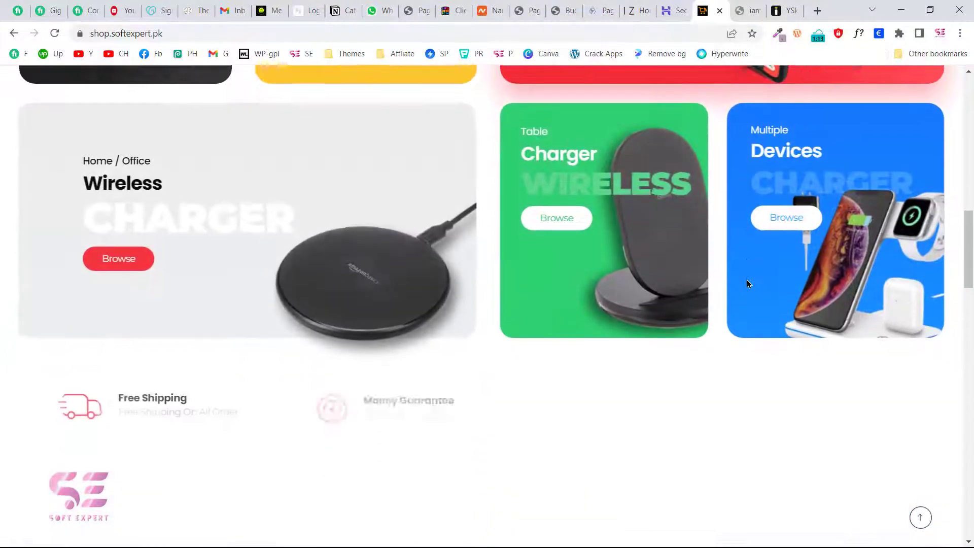
scroll(748, 284, down, 10)
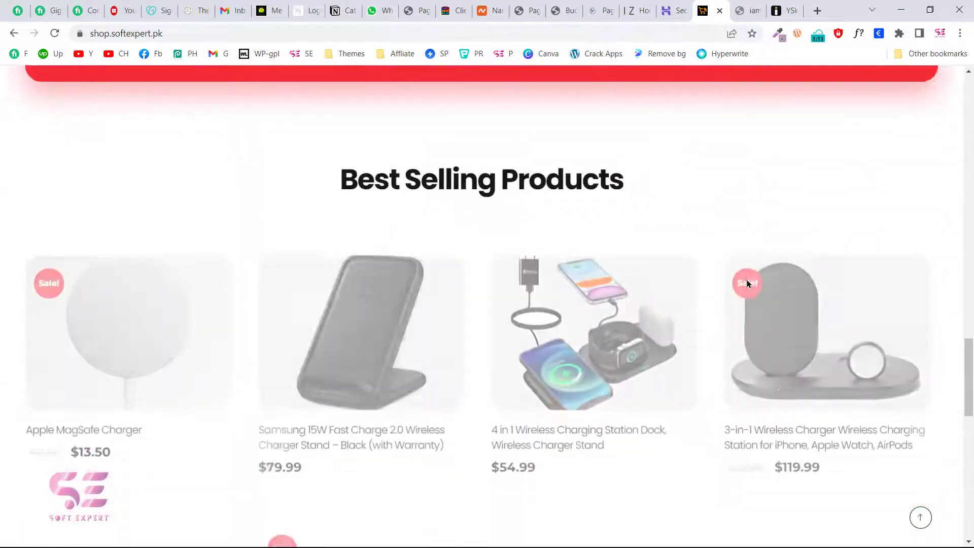
scroll(655, 324, down, 10)
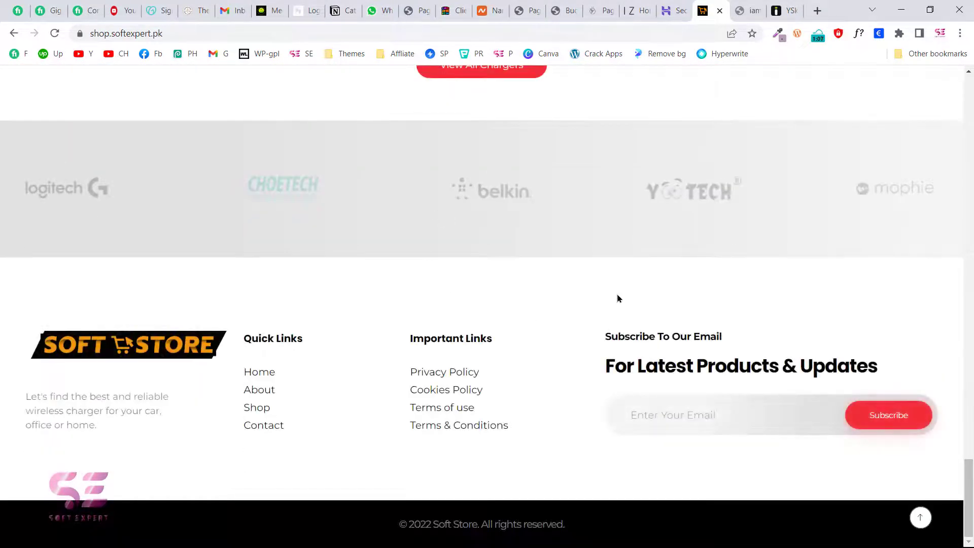
scroll(617, 297, up, 20)
scroll(617, 298, up, 10)
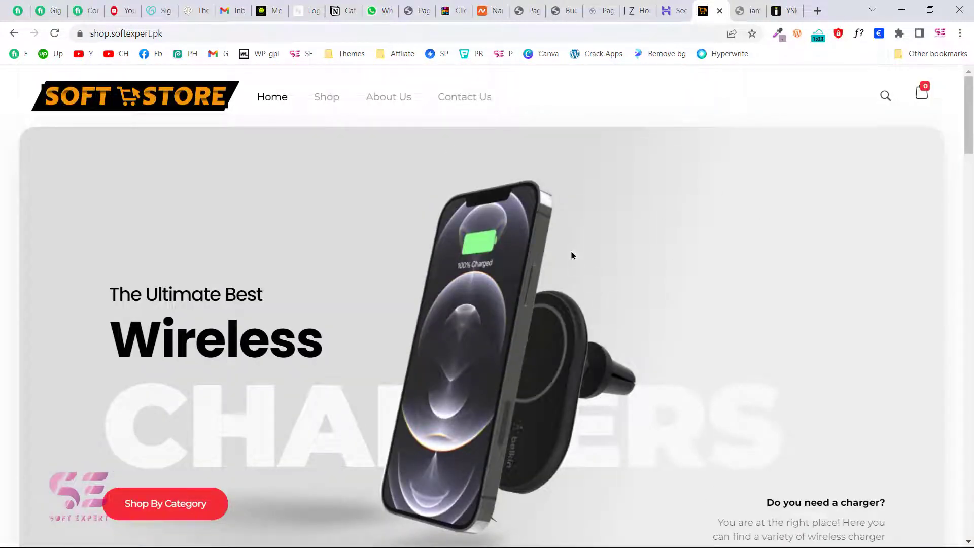
Return to the Hostinger panel, review the site's themes and plugins, and open the support help page.
click(675, 16)
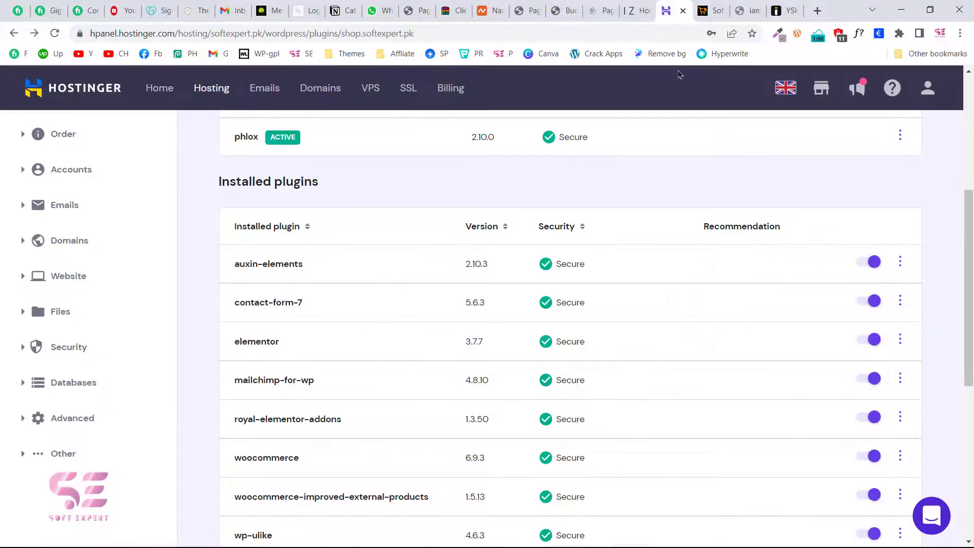
scroll(680, 316, up, 2)
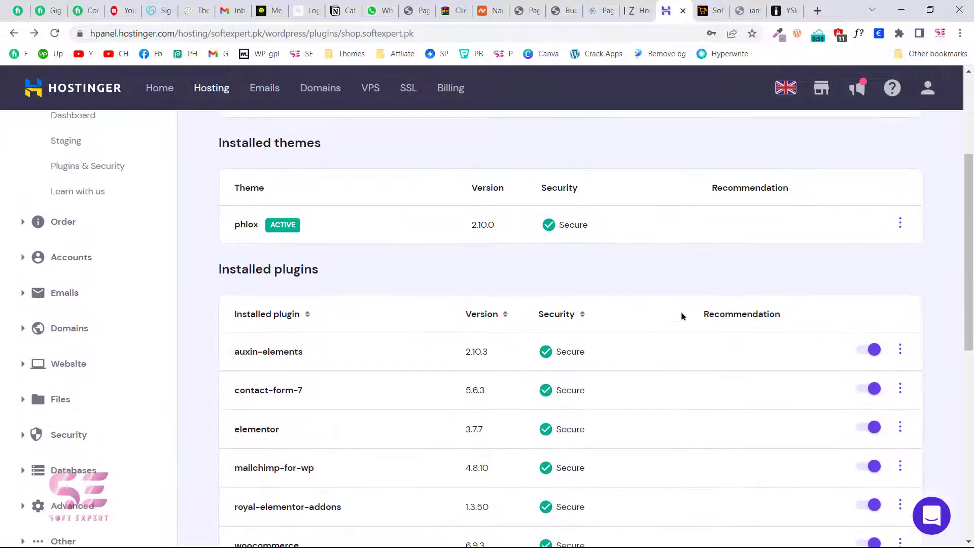
scroll(675, 354, up, 4)
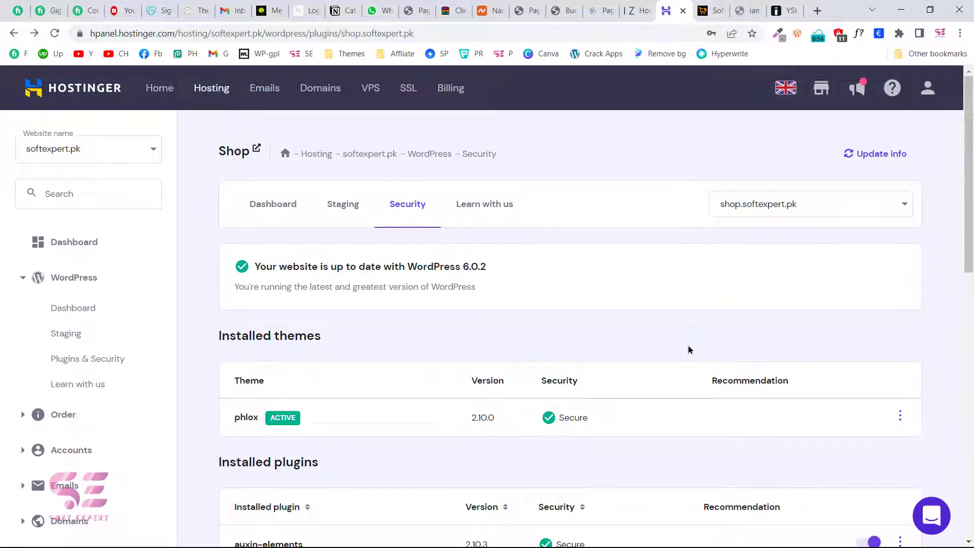
scroll(608, 336, down, 5)
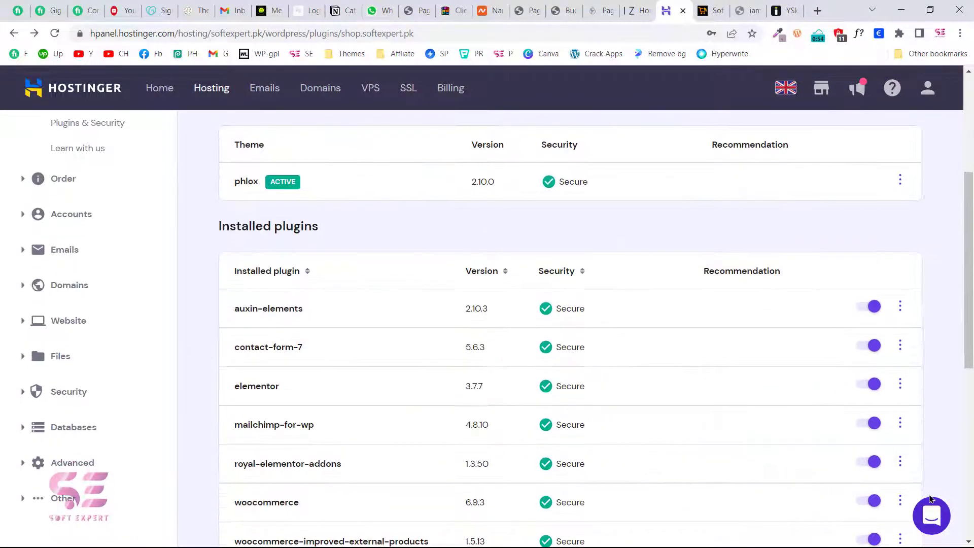
click(940, 521)
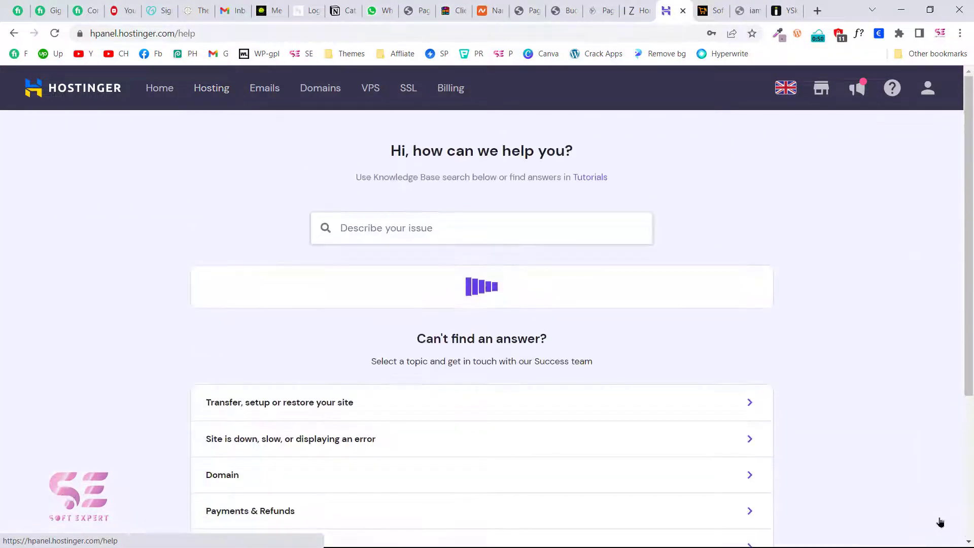
Select the support topic "Site is down, slow, or displaying an error" and its subtopic "How to display errors on my website?".
scroll(537, 318, down, 3)
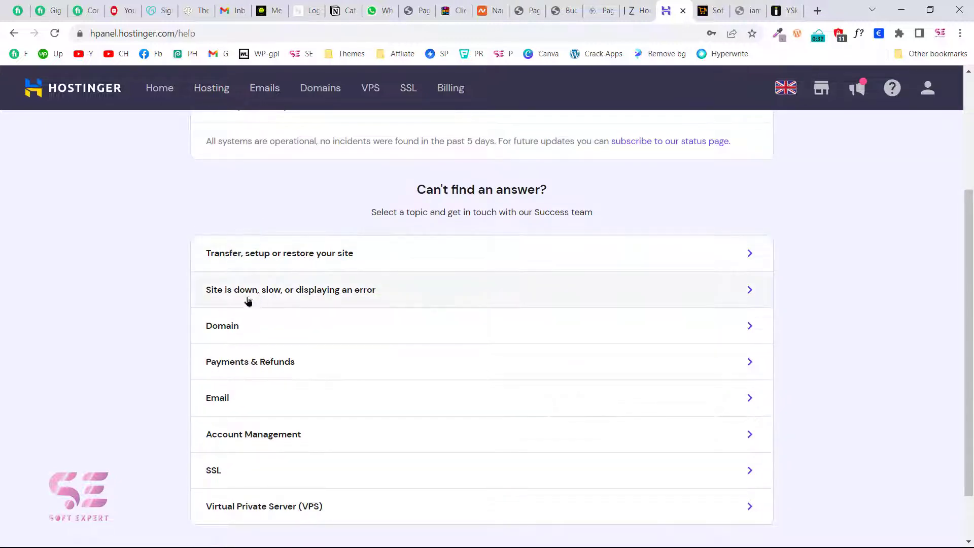
click(399, 288)
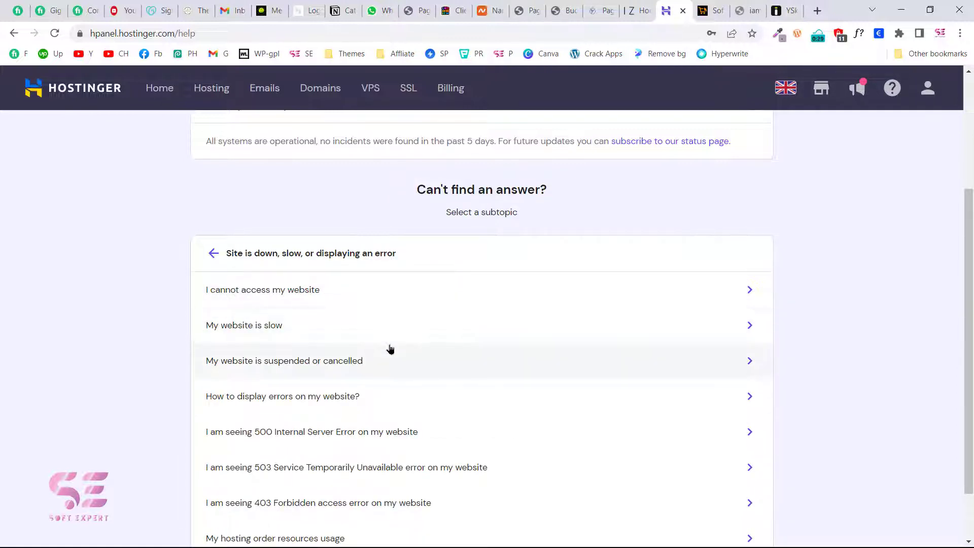
scroll(390, 348, down, 2)
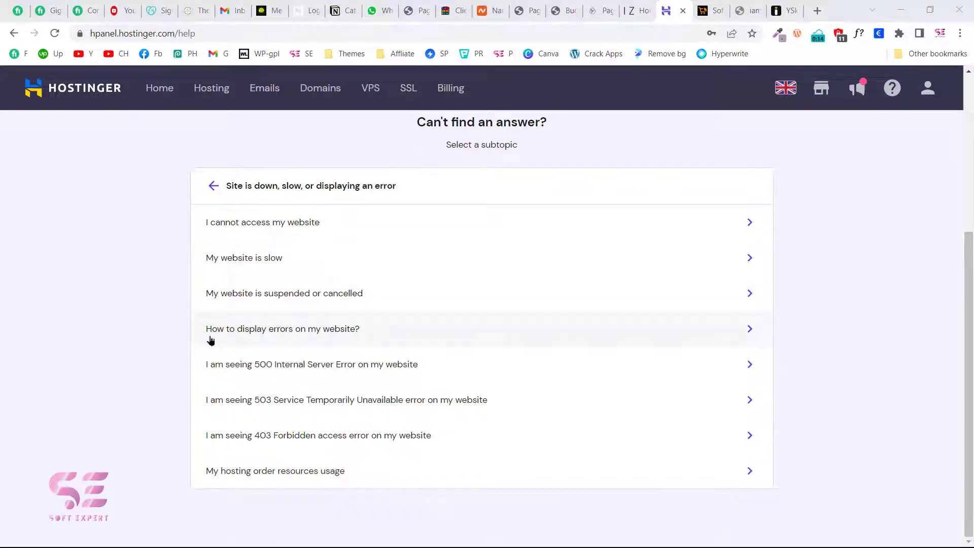
click(395, 327)
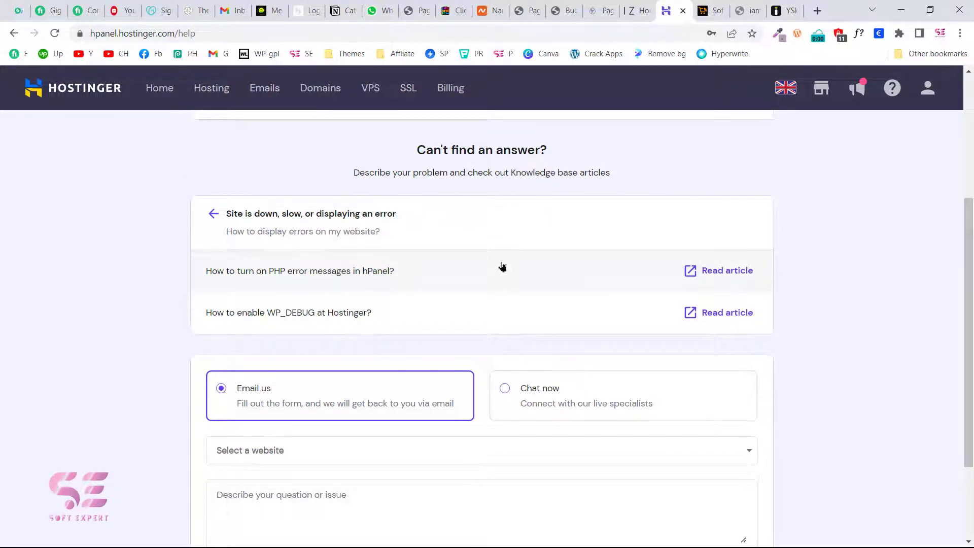
Choose live chat as the contact method, checking the website selection and issue description fields of the form.
scroll(502, 266, down, 2)
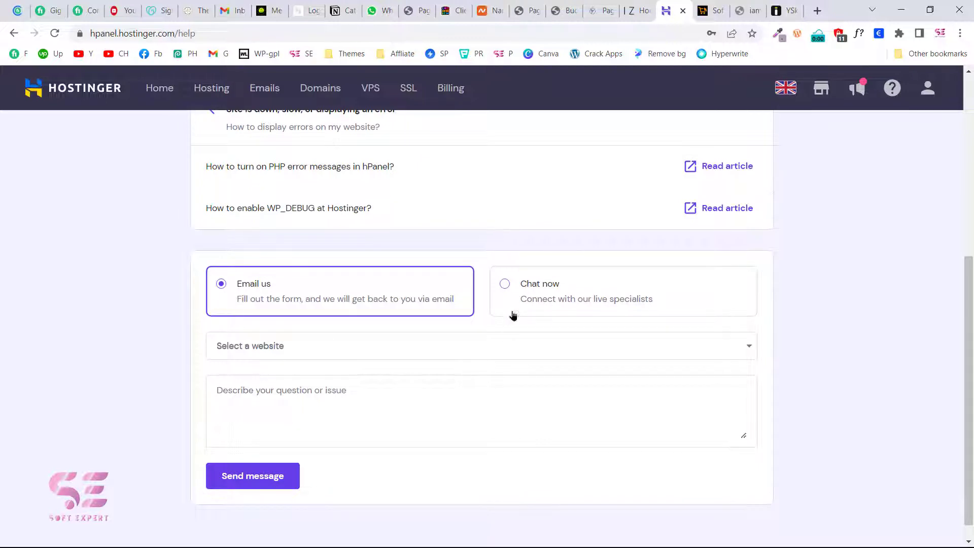
click(505, 285)
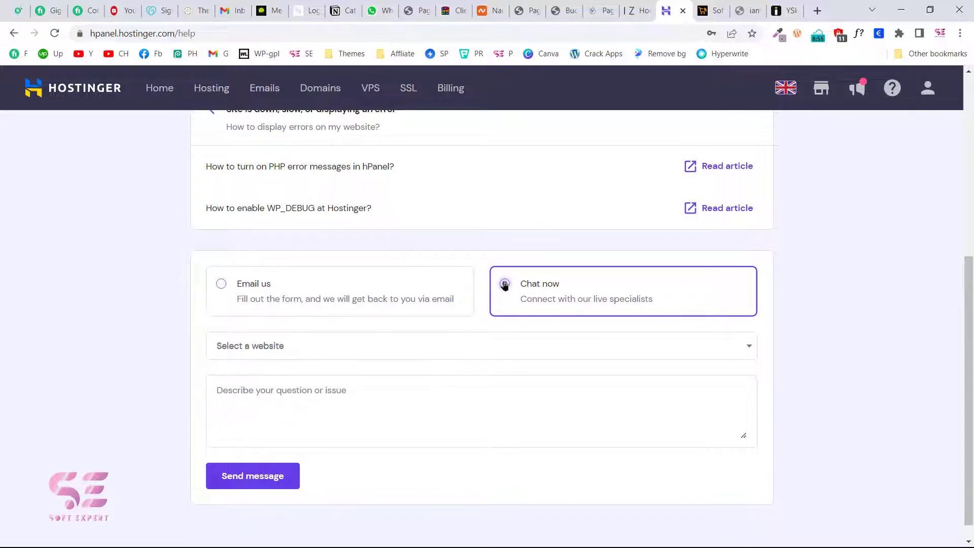
click(381, 350)
click(180, 387)
click(250, 389)
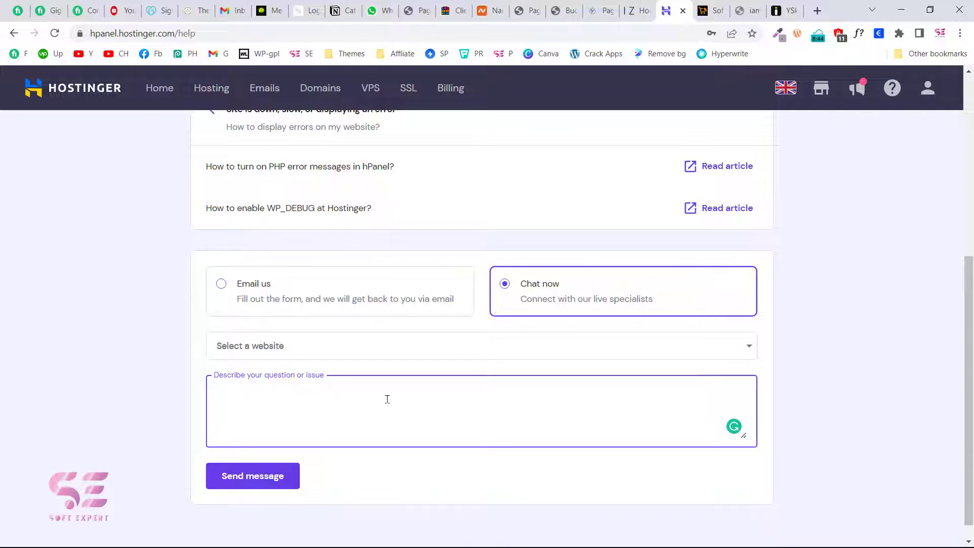
click(640, 289)
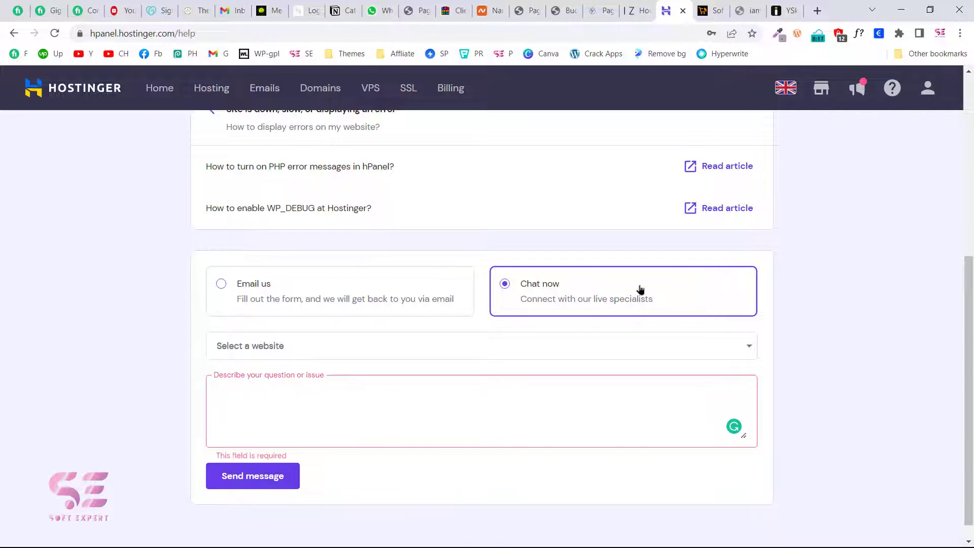
Switch to the open browser page showing the WordPress critical error on shop.softexpert.pk.
click(772, 15)
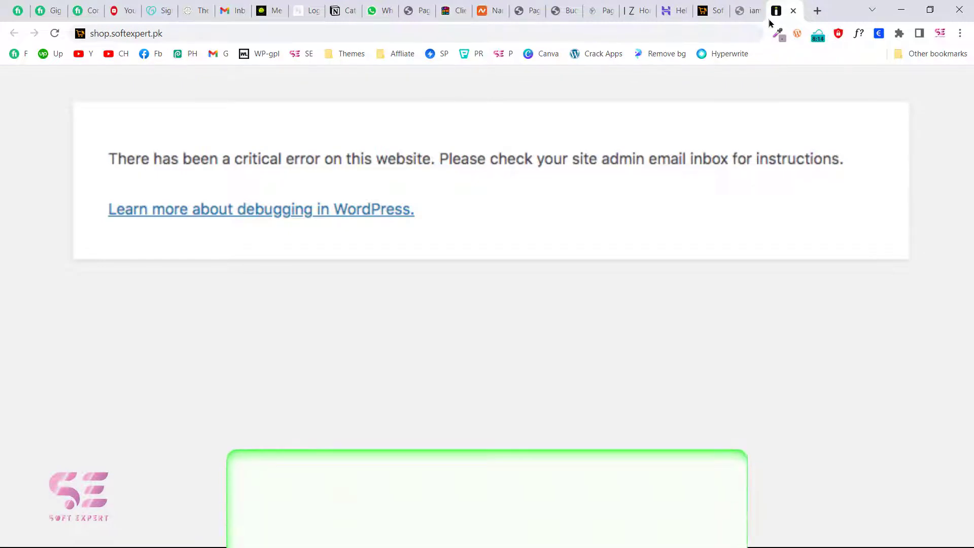